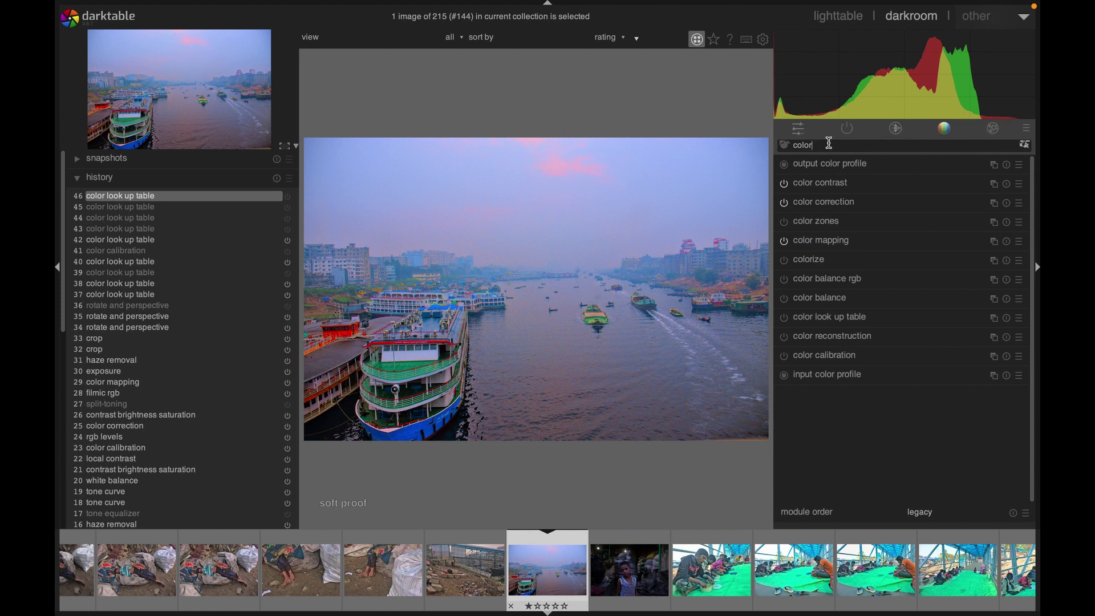
Search the modules for 'color l' and expand the color look up table module
{"action": "type", "text": "c"}
{"action": "key", "text": "BackSpace"}
{"action": "key", "text": "BackSpace"}
{"action": "type", "text": "loo"}
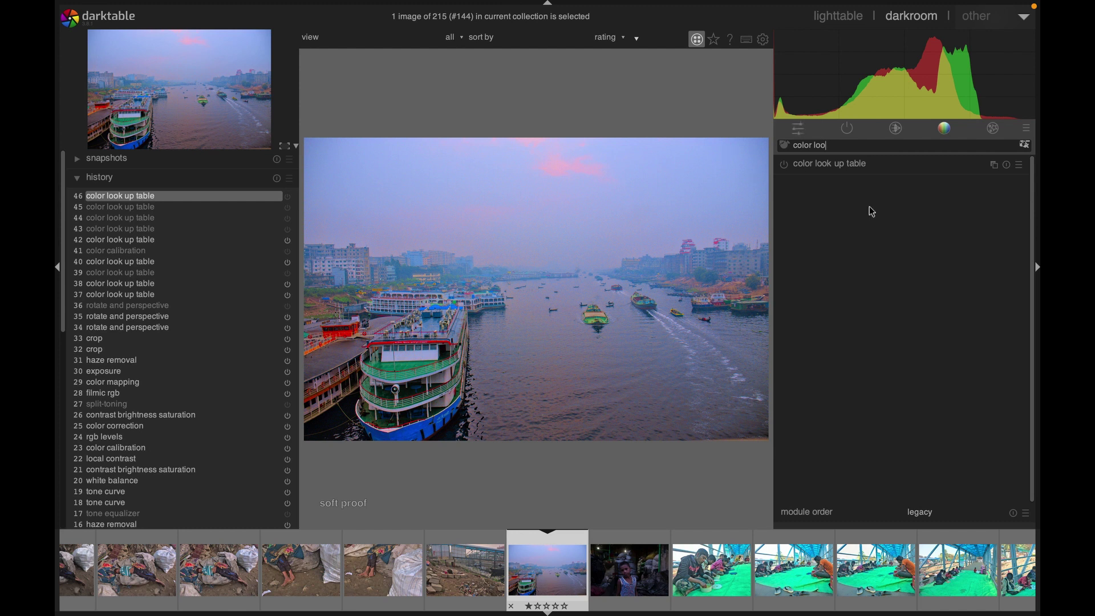
{"action": "left_click", "coordinate": [829, 163]}
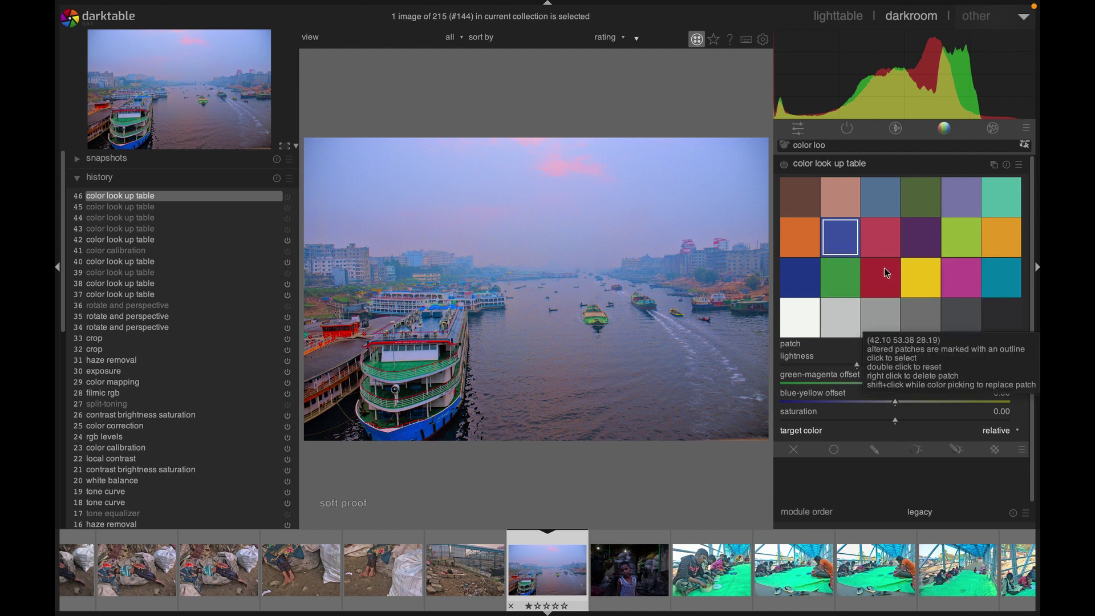
Apply the Fuji Astia preset, then switch to the Fuji Classic Chrome preset
{"action": "left_click", "coordinate": [1019, 167]}
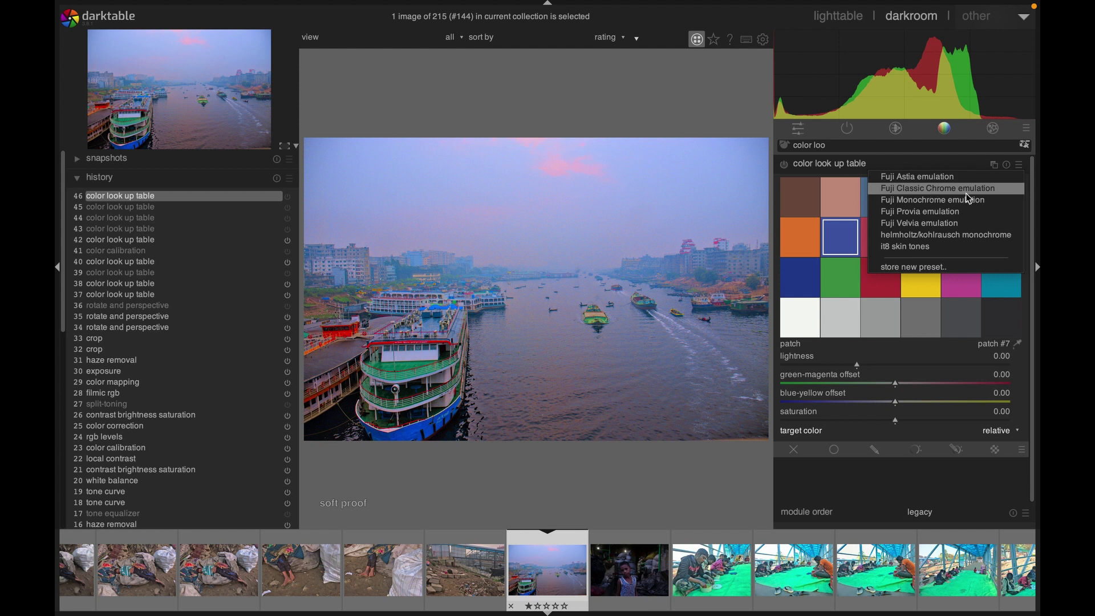
{"action": "left_click", "coordinate": [925, 181]}
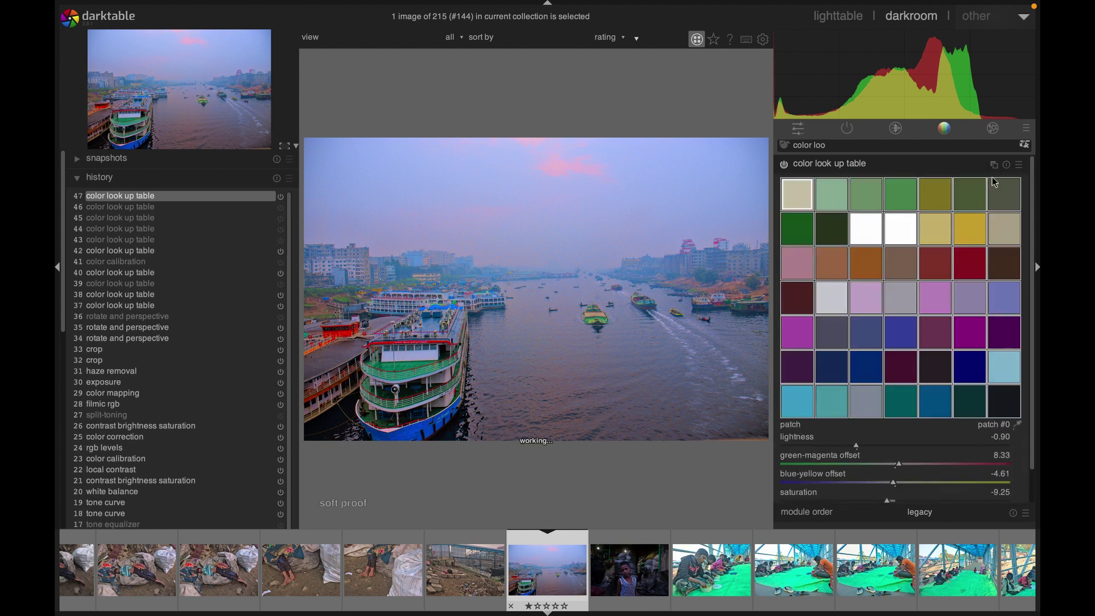
{"action": "left_click", "coordinate": [1024, 171]}
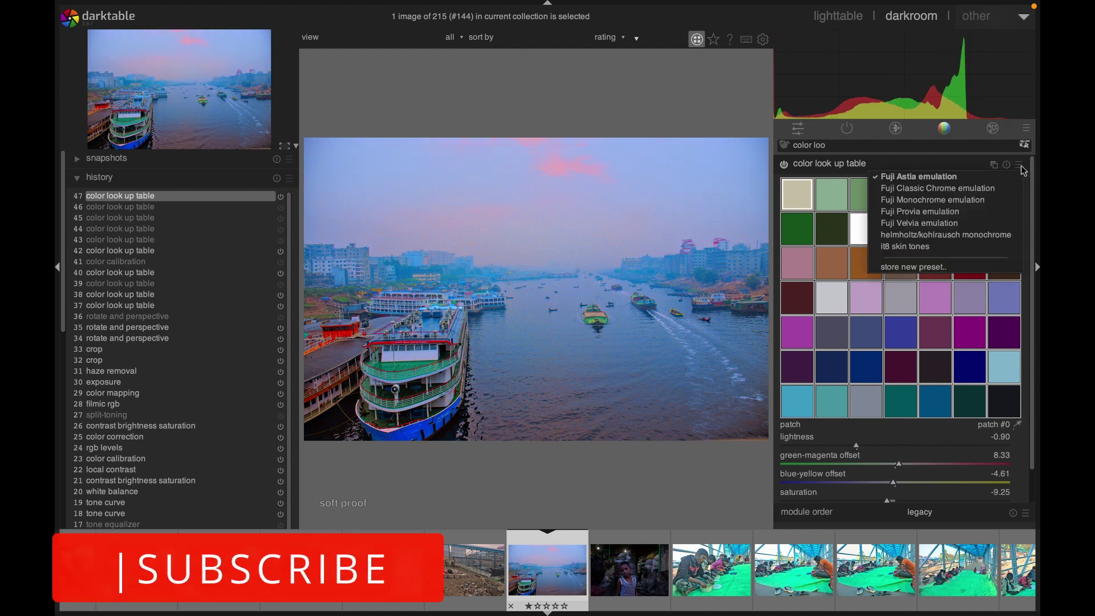
{"action": "left_click", "coordinate": [1006, 191]}
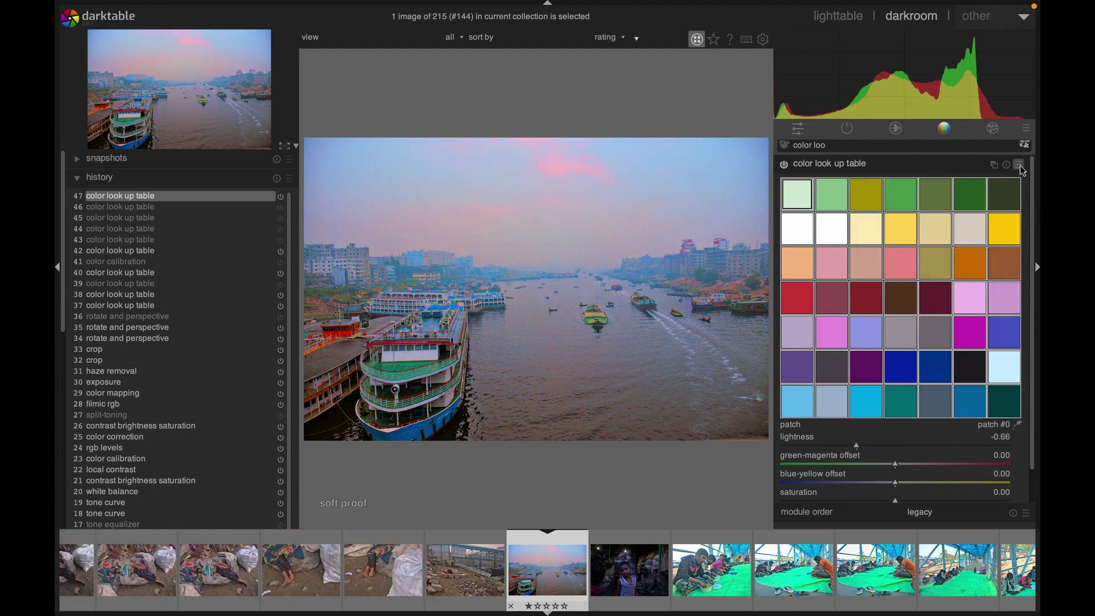
Reset the color look up table module to its default patches
{"action": "left_click", "coordinate": [1020, 169]}
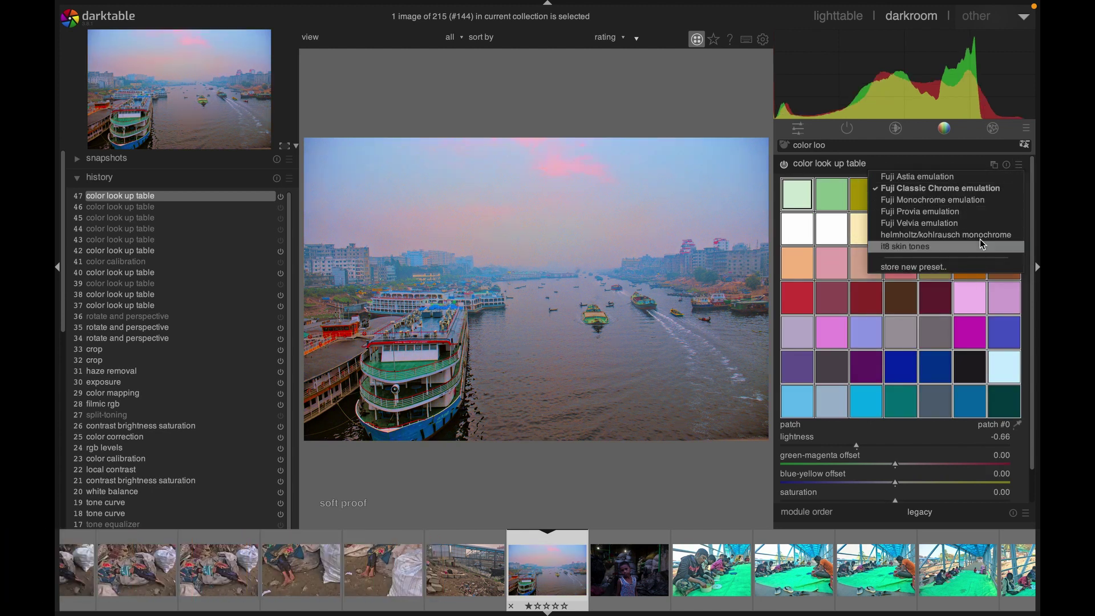
{"action": "left_click", "coordinate": [1007, 166]}
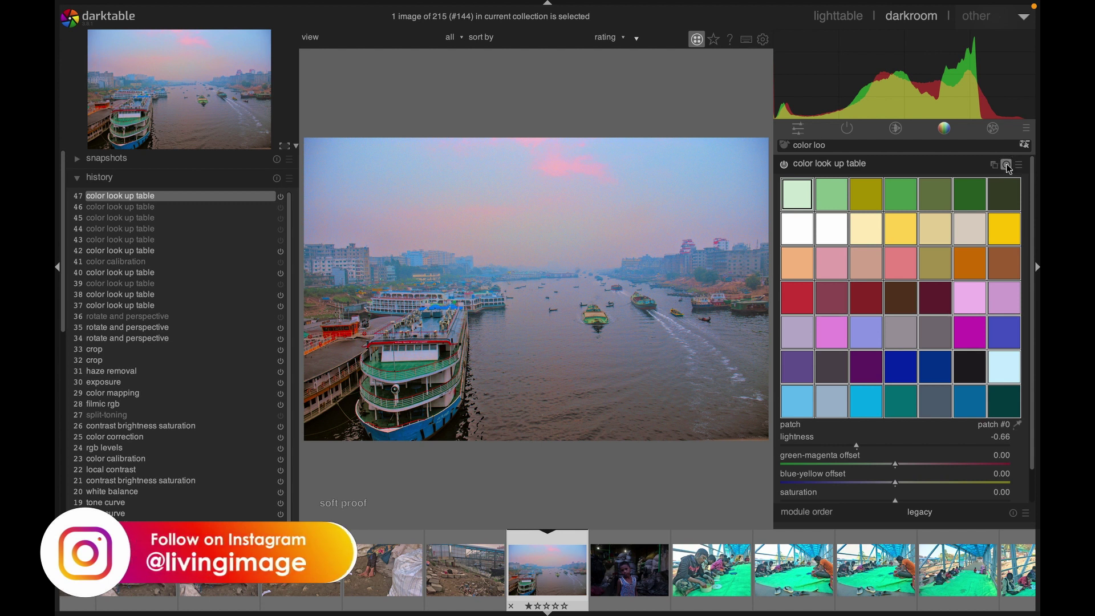
{"action": "left_click", "coordinate": [1008, 166]}
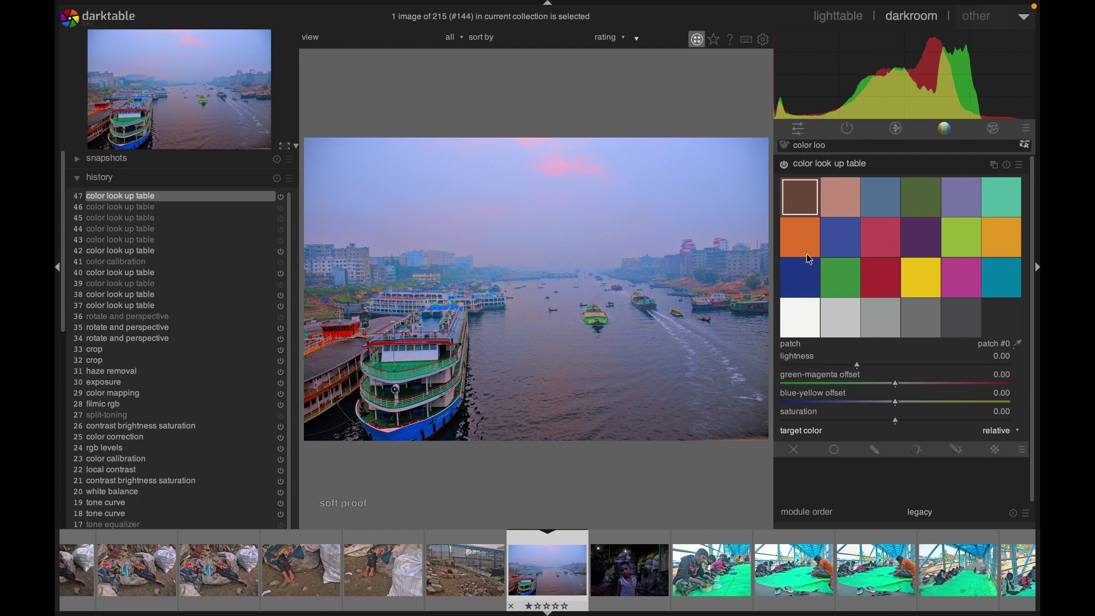
Select steel-blue patch #2 and set lightness -0.89, blue-yellow 10.67, saturation -10.19
{"action": "left_click", "coordinate": [801, 284]}
{"action": "left_click", "coordinate": [840, 245]}
{"action": "left_click", "coordinate": [884, 202]}
{"action": "mouse_move", "coordinate": [860, 369]}
{"action": "left_mouse_down"}
{"action": "mouse_move", "coordinate": [882, 367]}
{"action": "mouse_move", "coordinate": [853, 367]}
{"action": "left_mouse_up"}
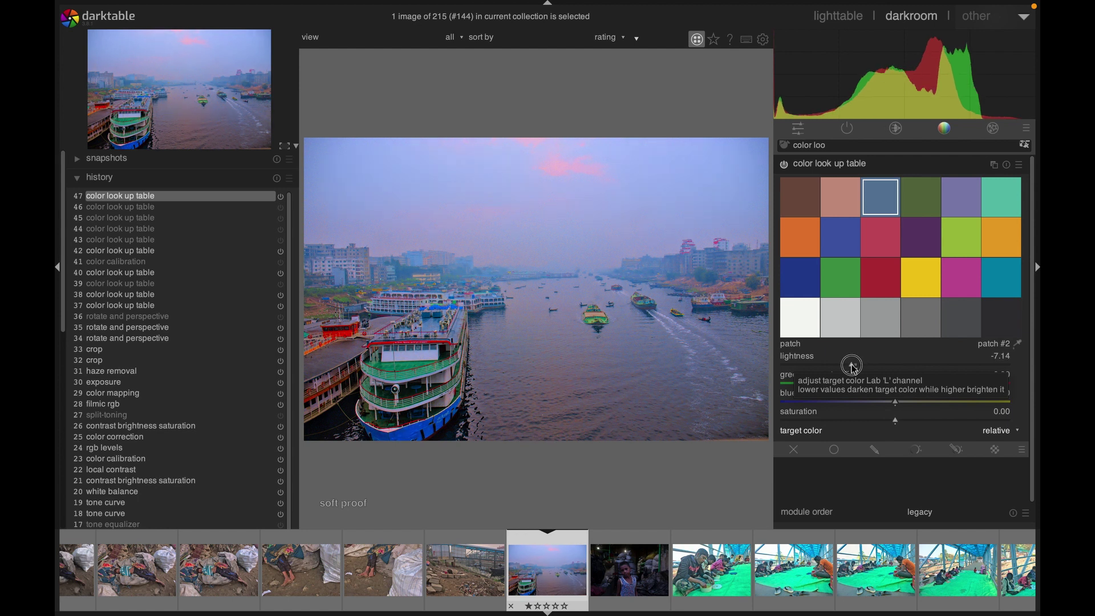
{"action": "left_click_drag", "start_coordinate": [854, 367], "coordinate": [856, 367]}
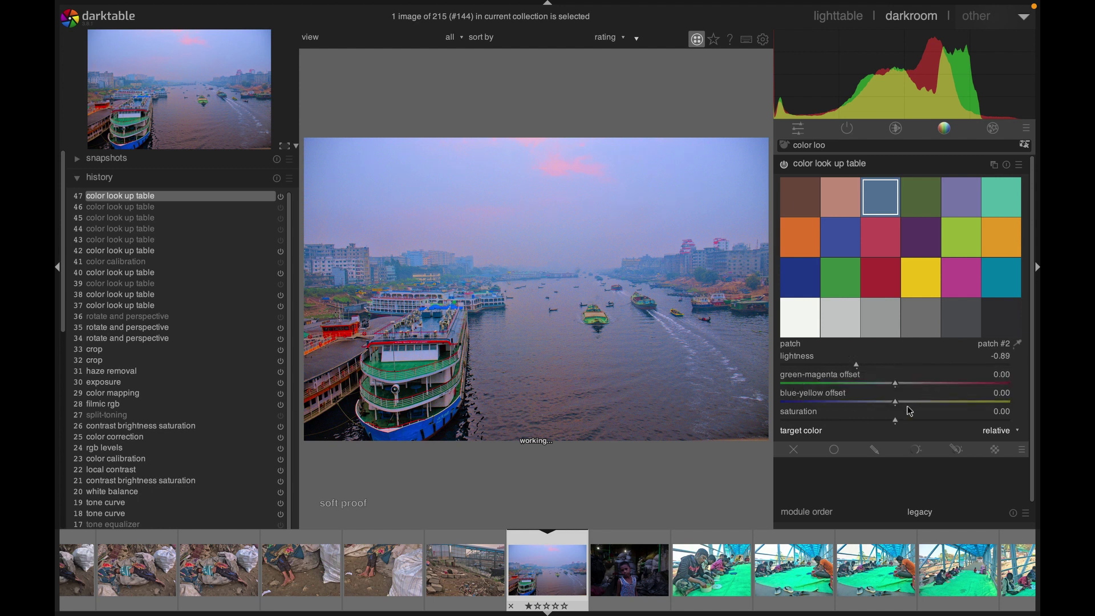
{"action": "left_click_drag", "start_coordinate": [899, 403], "coordinate": [902, 406]}
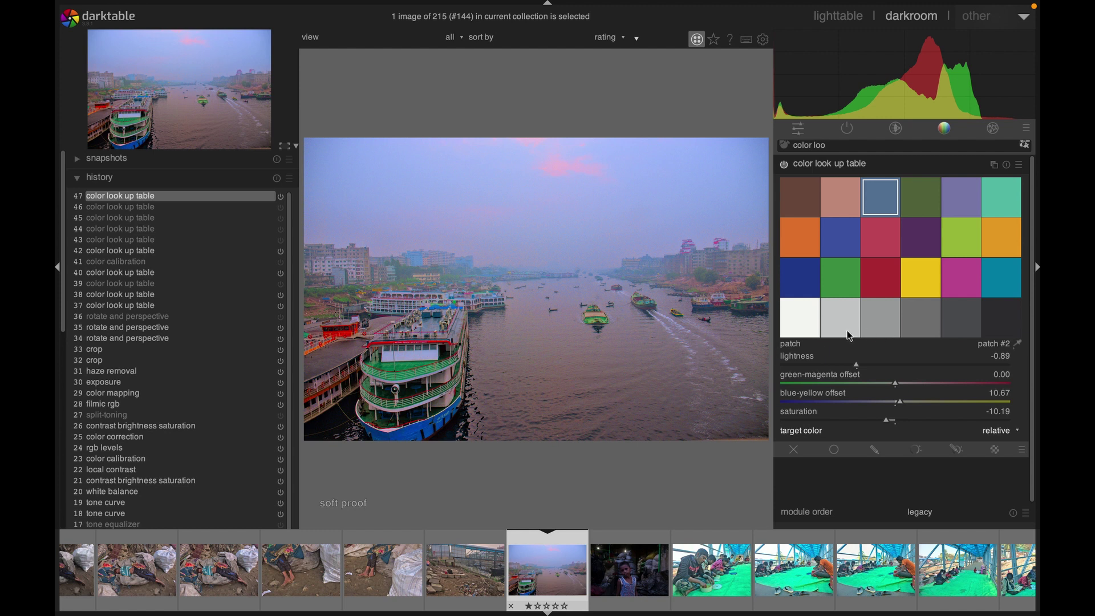
Sample the boat deck with the patch color picker to select grey patch #21
{"action": "left_click", "coordinate": [1020, 343]}
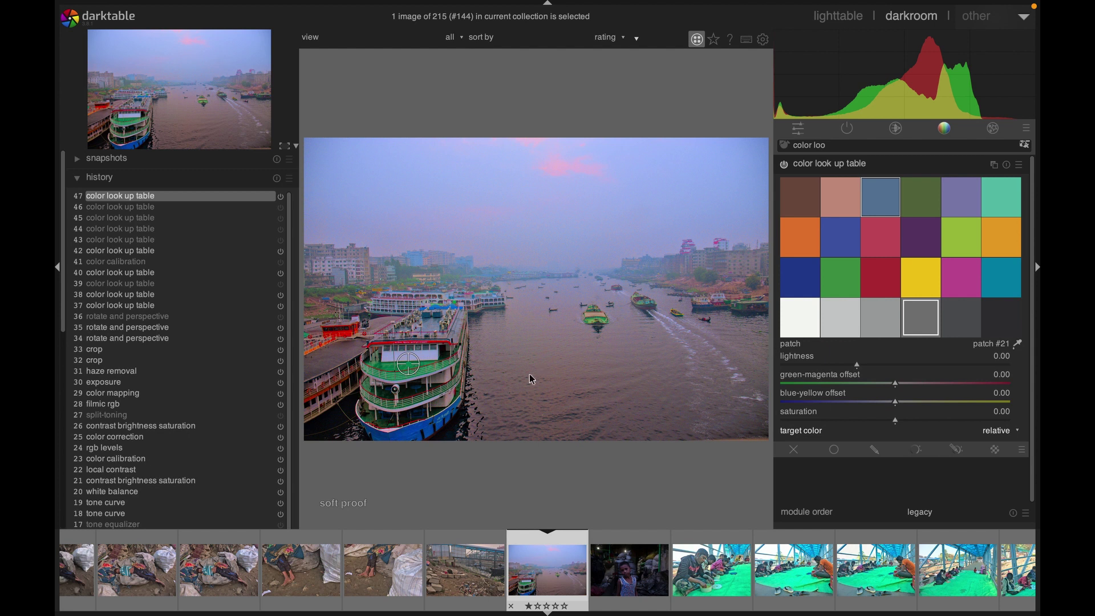
{"action": "left_click", "coordinate": [411, 367]}
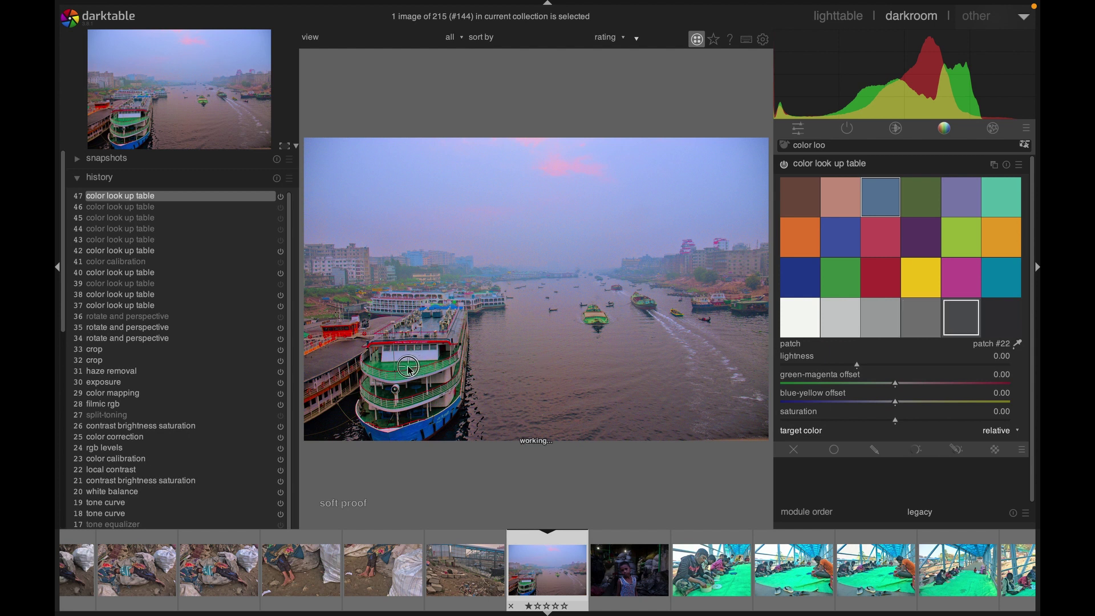
{"action": "left_click", "coordinate": [407, 365]}
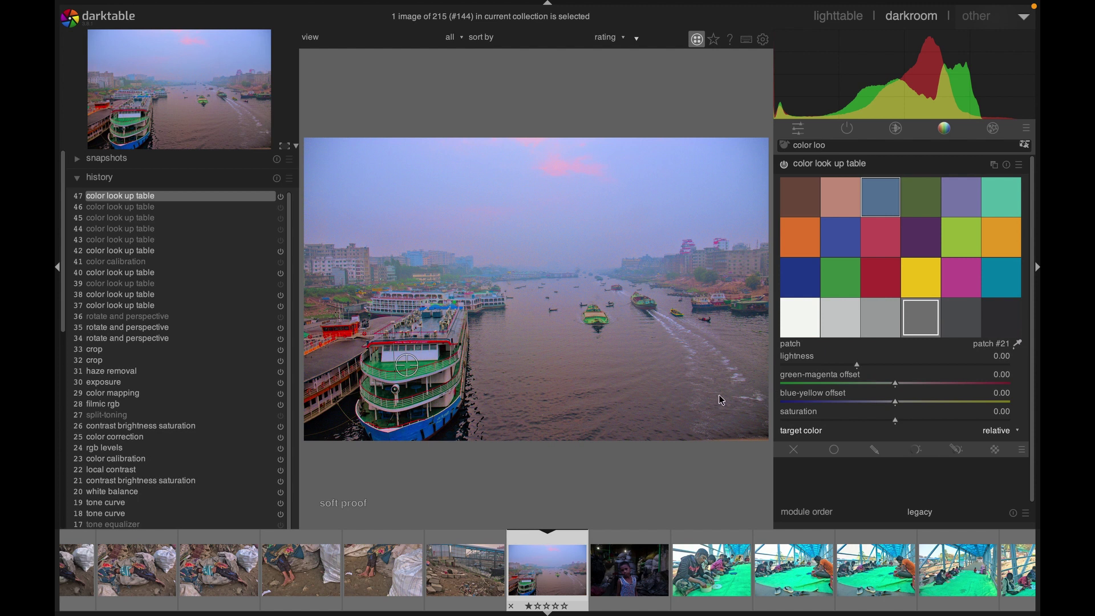
{"action": "left_click", "coordinate": [920, 321]}
Darken patch #21 to lightness -6.25, then sample the boat's left edge to select patch #0
{"action": "left_click", "coordinate": [855, 366]}
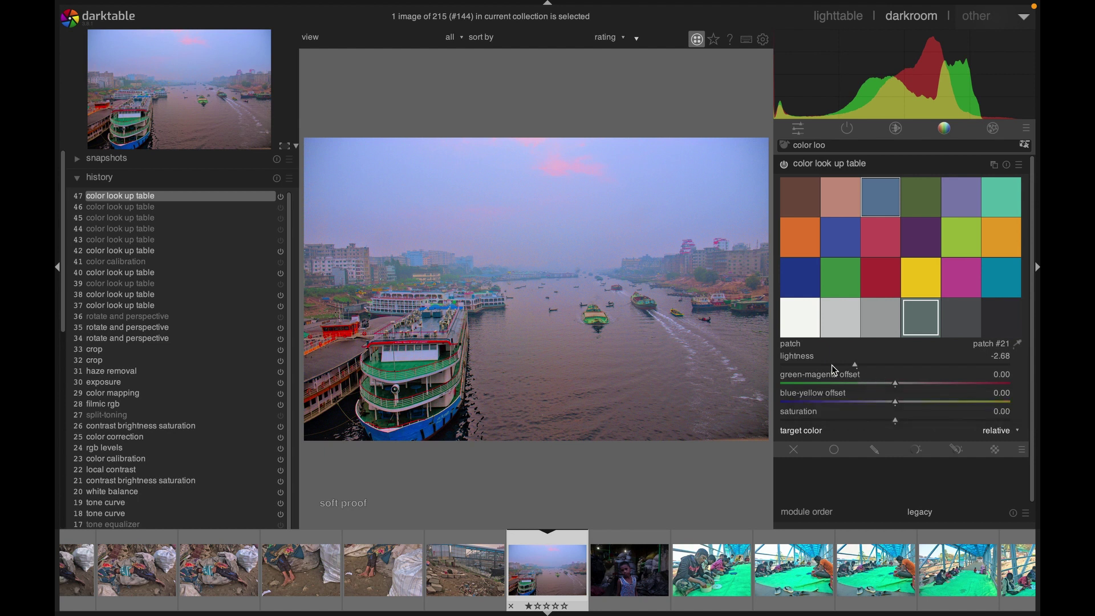
{"action": "left_click", "coordinate": [853, 366]}
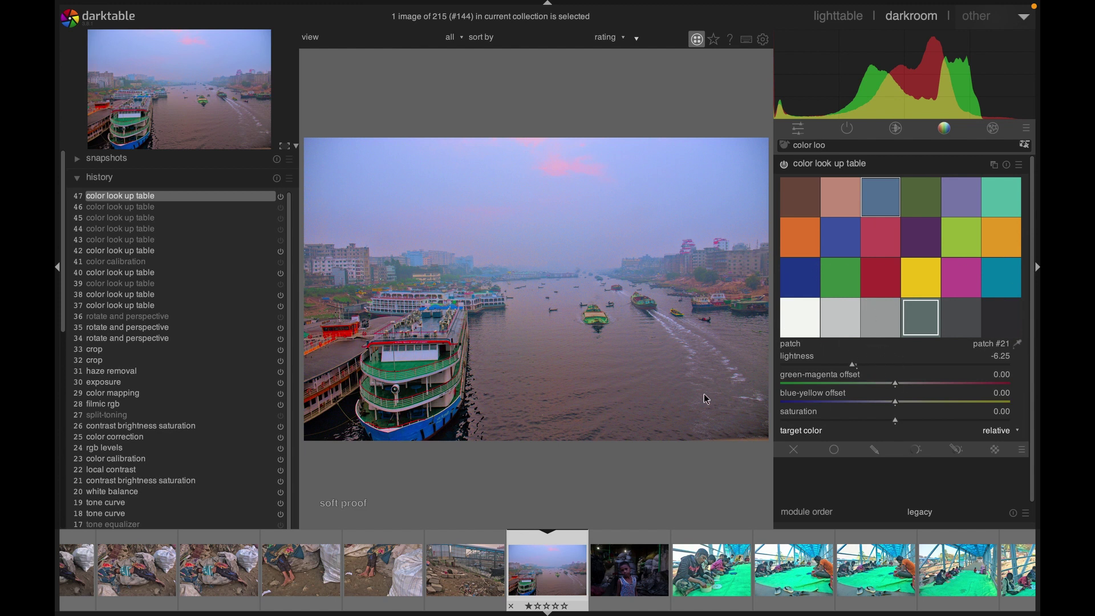
{"action": "left_click", "coordinate": [1019, 343]}
{"action": "left_click_drag", "start_coordinate": [424, 368], "coordinate": [343, 338]}
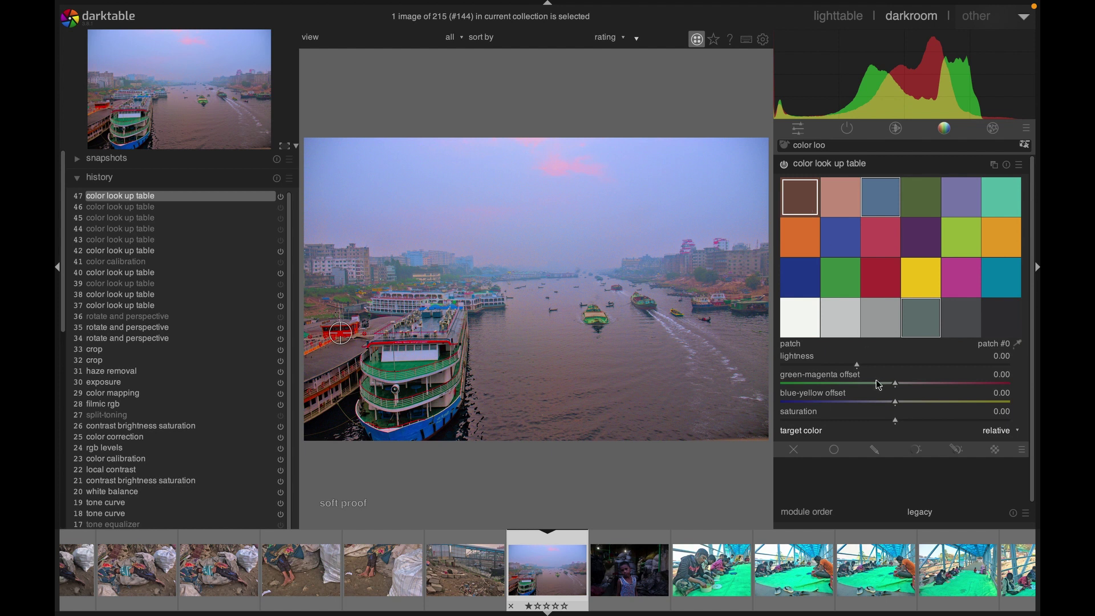
Set brown patch #0 to saturation -6.86 and lightness -2.68
{"action": "left_click", "coordinate": [899, 425]}
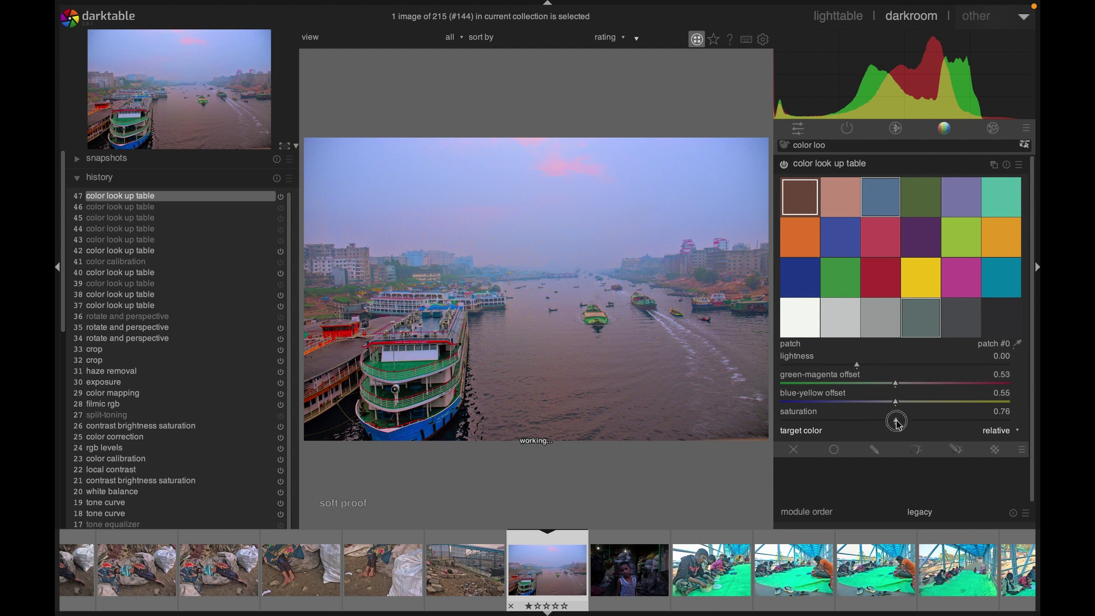
{"action": "scroll", "coordinate": [897, 425], "scroll_direction": "down", "scroll_amount": 5}
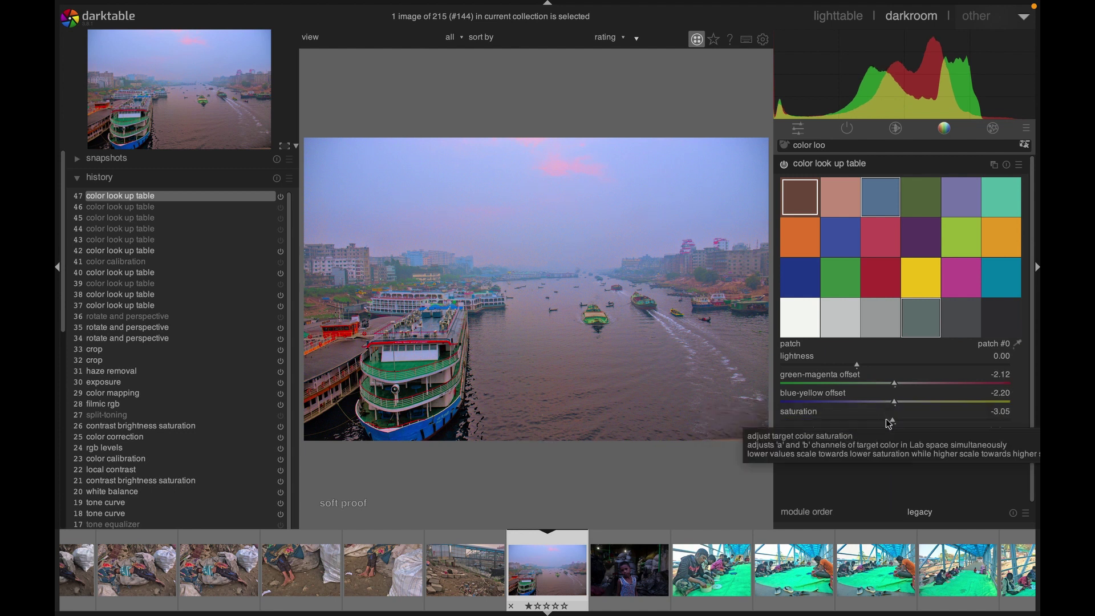
{"action": "scroll", "coordinate": [892, 425], "scroll_direction": "down", "scroll_amount": 5}
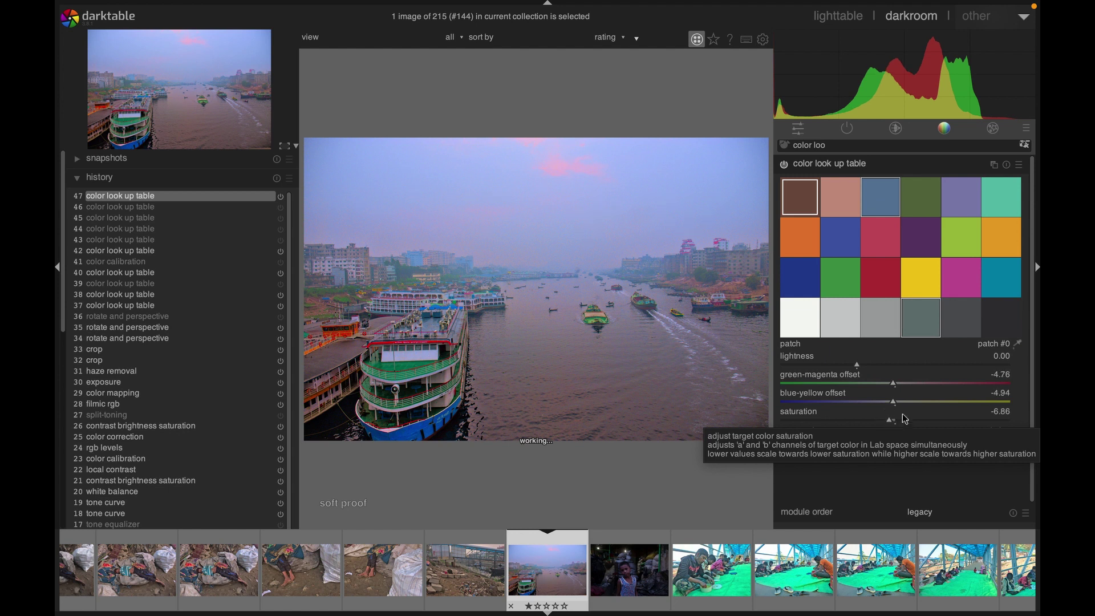
{"action": "left_click", "coordinate": [856, 366]}
{"action": "left_click_drag", "start_coordinate": [858, 368], "coordinate": [857, 371]}
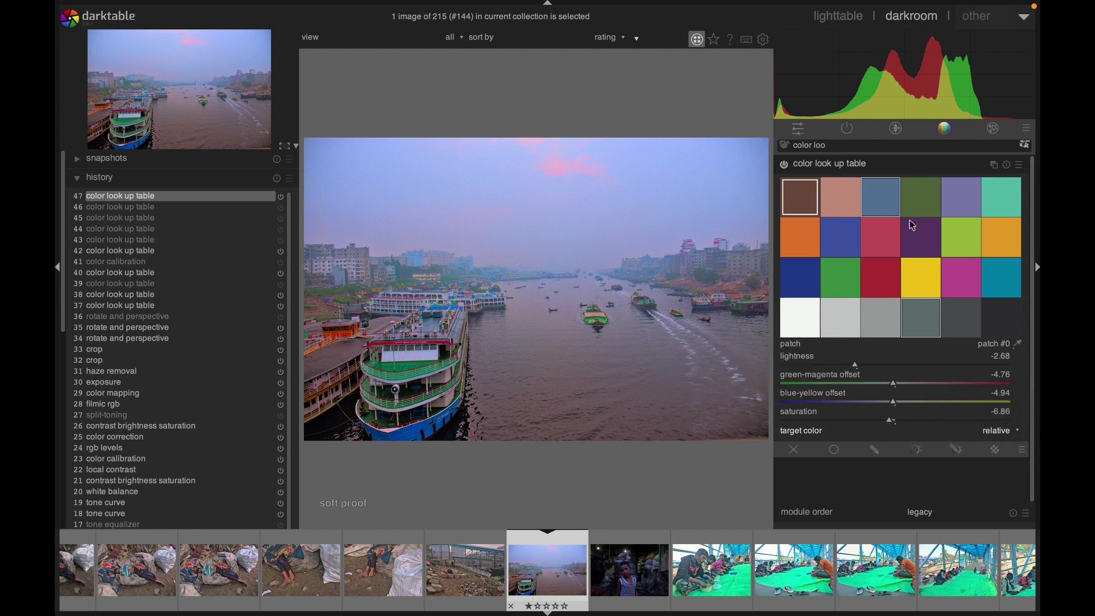
{"action": "left_click", "coordinate": [1016, 432]}
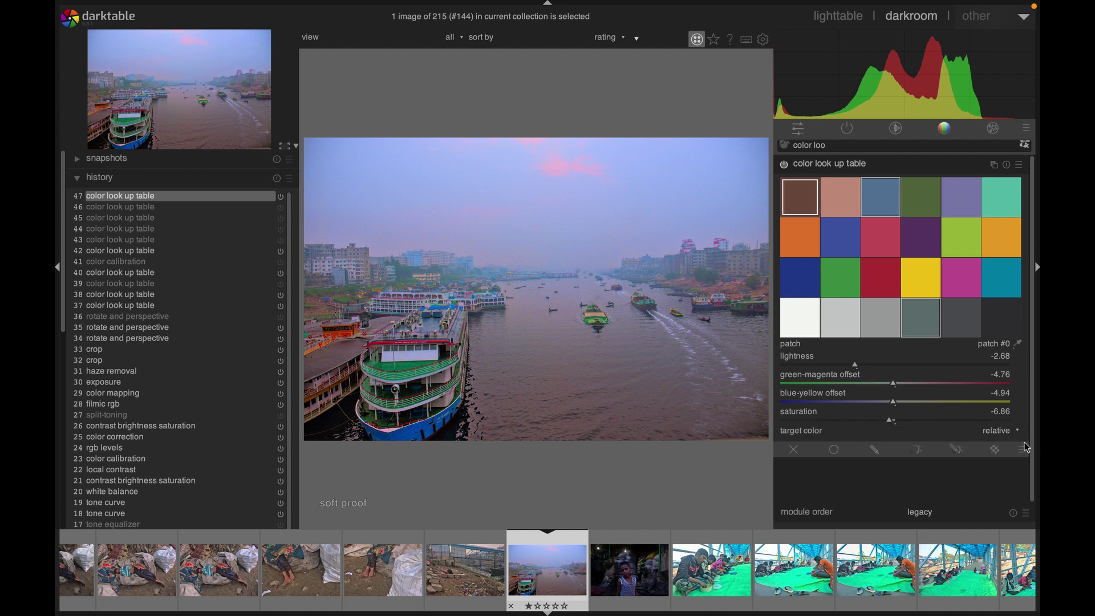